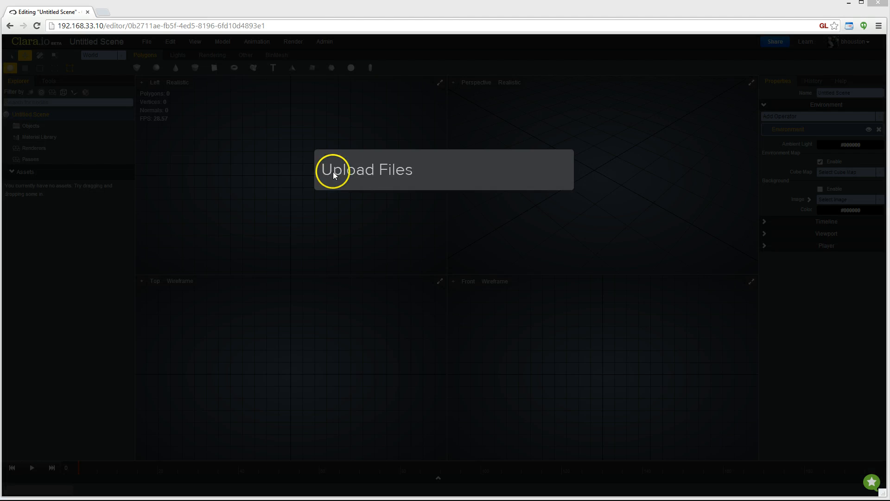
Import the Buddha statue model and dragon.obj into the empty scene.
{"action": "left_click_drag", "start_coordinate": [334, 169], "coordinate": [249, 173]}
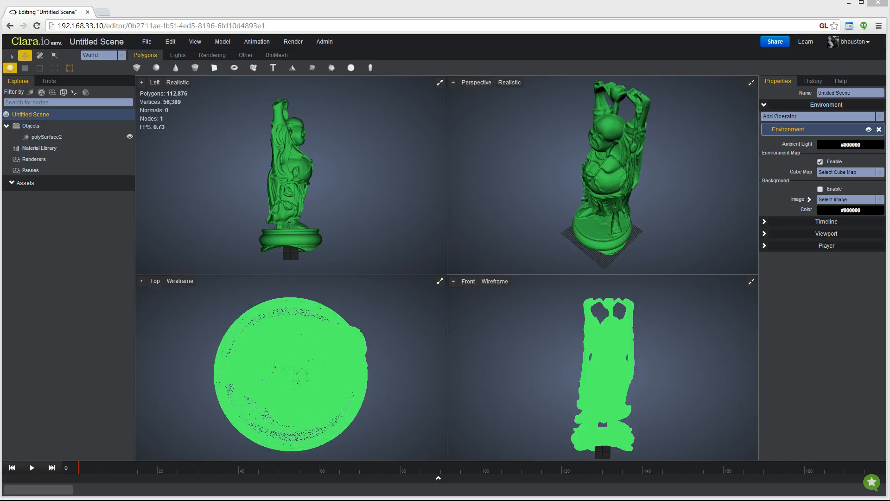
{"action": "left_click_drag", "start_coordinate": [302, 172], "coordinate": [358, 158]}
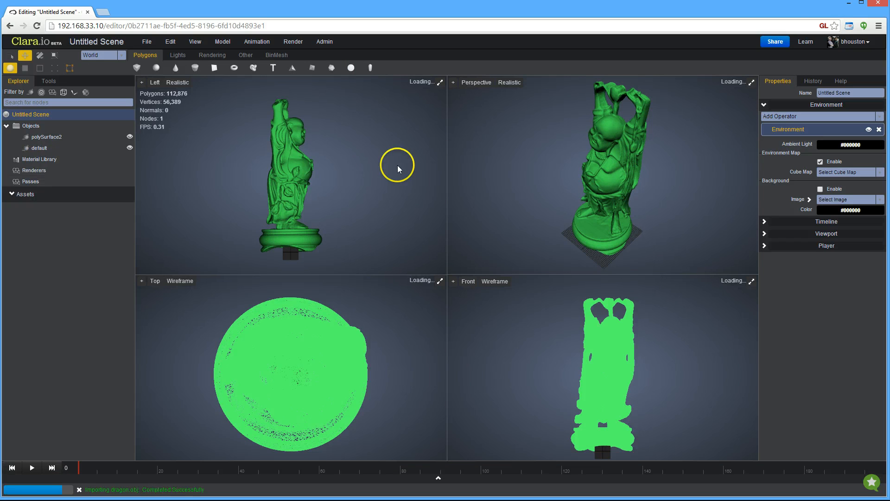
Scale the Buddha statue to 0.1 on the X, Y and Z axes.
{"action": "left_click", "coordinate": [321, 188]}
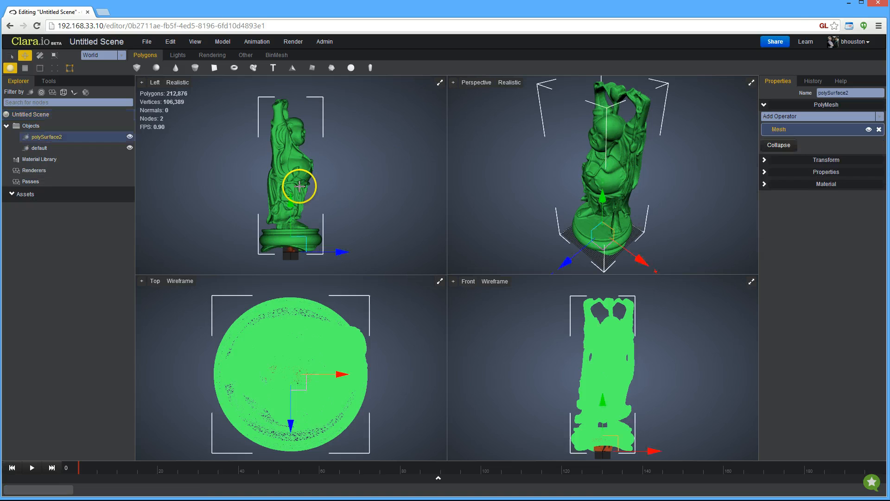
{"action": "left_click", "coordinate": [814, 162]}
{"action": "left_click", "coordinate": [842, 230]}
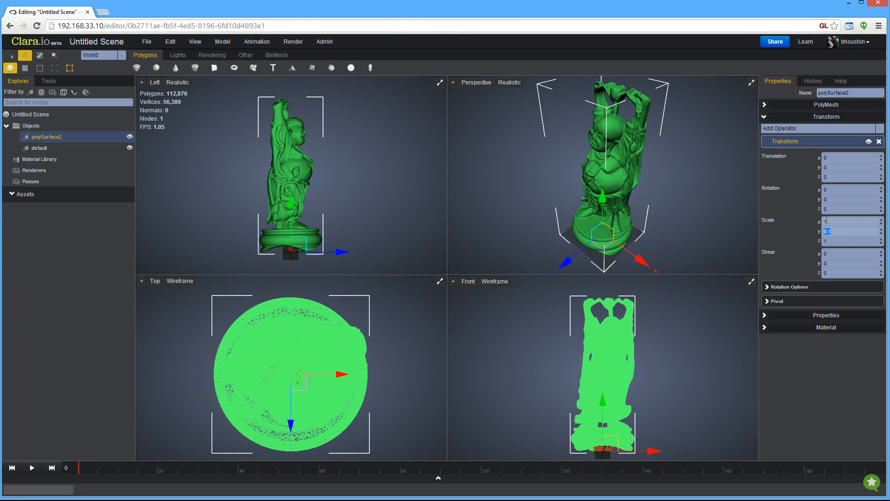
{"action": "left_click_drag", "start_coordinate": [832, 224], "coordinate": [817, 245]}
{"action": "type", "text": "0.1"}
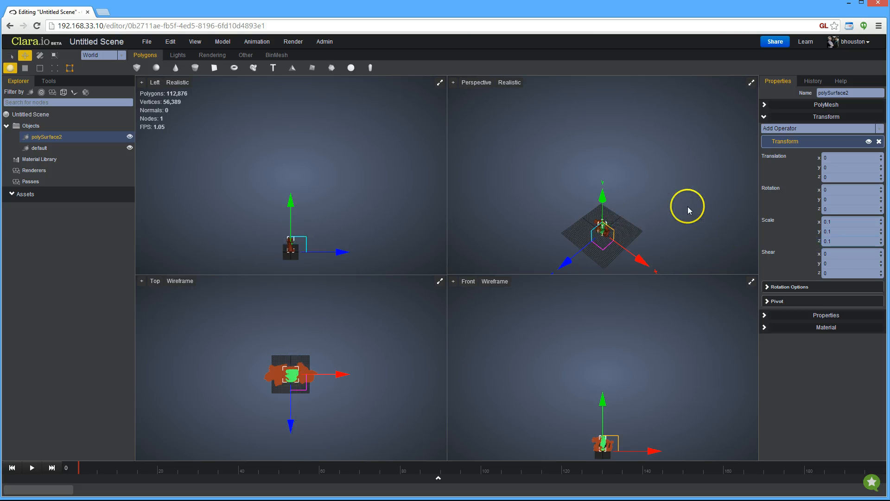
Move the Buddha statue behind the dragon along the Z axis, to a translation of about -6.85.
{"action": "type", "text": "ff"}
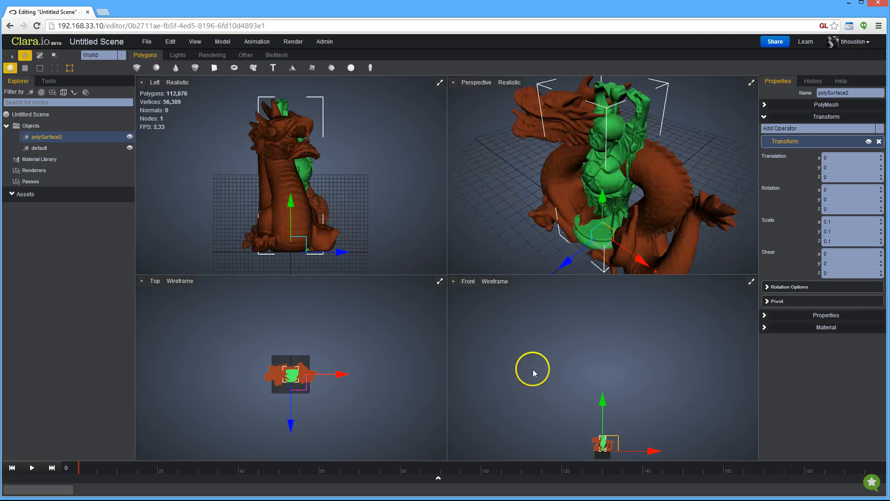
{"action": "key", "text": "f"}
{"action": "key", "text": "f"}
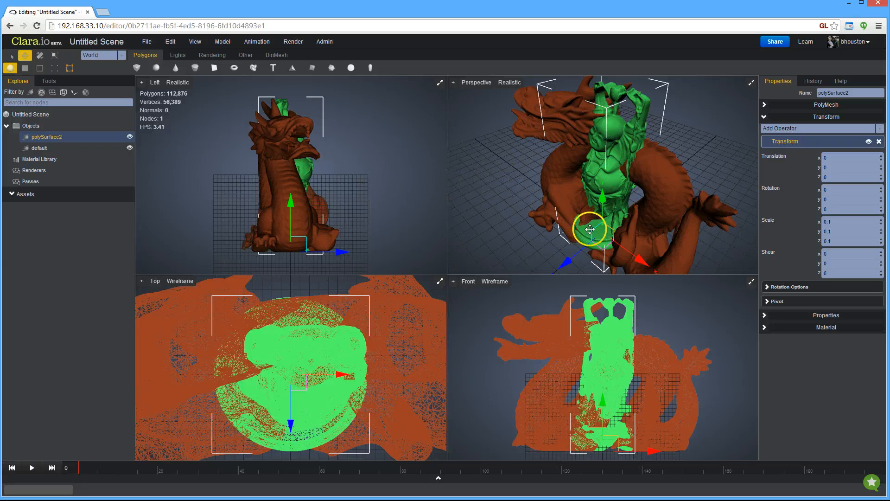
{"action": "left_click_drag", "start_coordinate": [607, 226], "coordinate": [686, 116]}
{"action": "scroll", "coordinate": [686, 116], "scroll_direction": "down", "scroll_amount": 3}
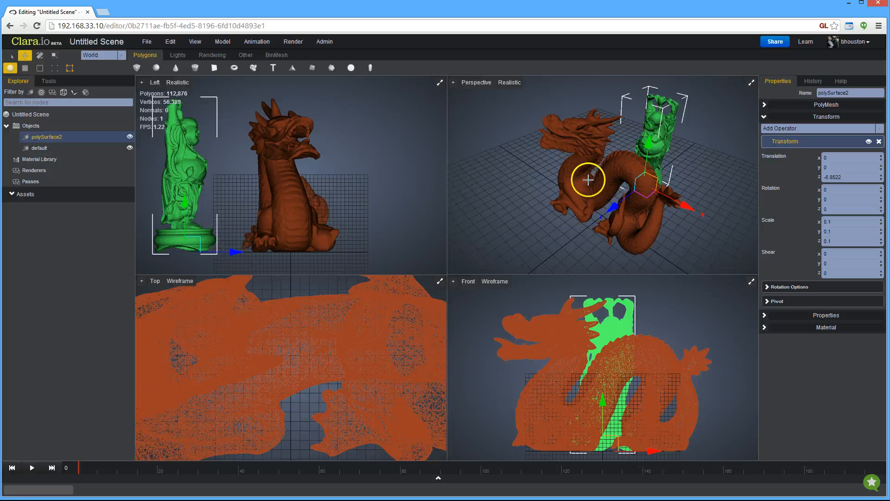
Select both models and add a V-Ray render preset with its lights and turntable camera.
{"action": "left_click", "coordinate": [599, 192], "text": "shift"}
{"action": "left_click", "coordinate": [293, 41]}
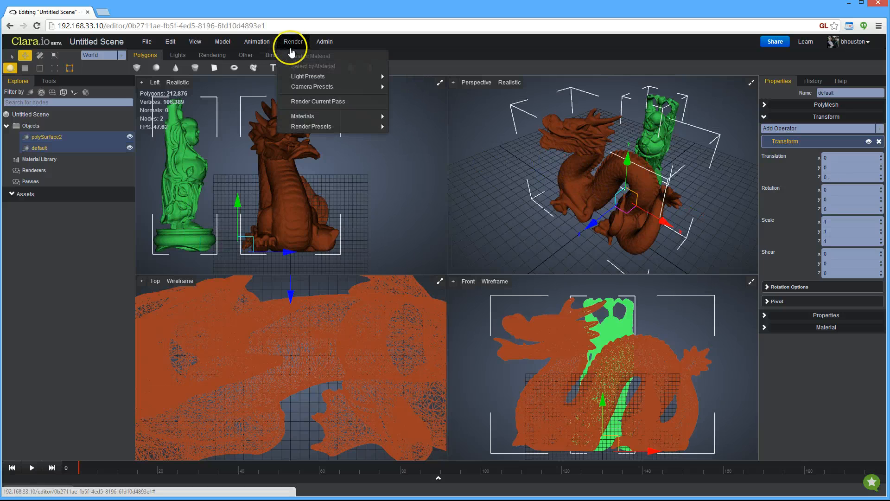
{"action": "mouse_move", "coordinate": [309, 125]}
{"action": "left_click", "coordinate": [420, 130]}
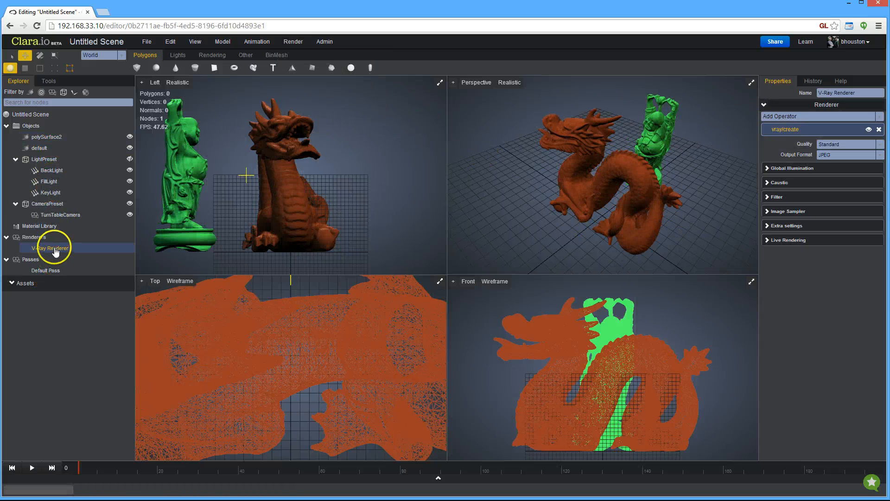
Switch the perspective view to TurnTableCamera and start a Live Render Premium in Quick (RT) mode there.
{"action": "left_click", "coordinate": [478, 82]}
{"action": "mouse_move", "coordinate": [479, 96]}
{"action": "left_click", "coordinate": [540, 99]}
{"action": "left_click", "coordinate": [526, 82]}
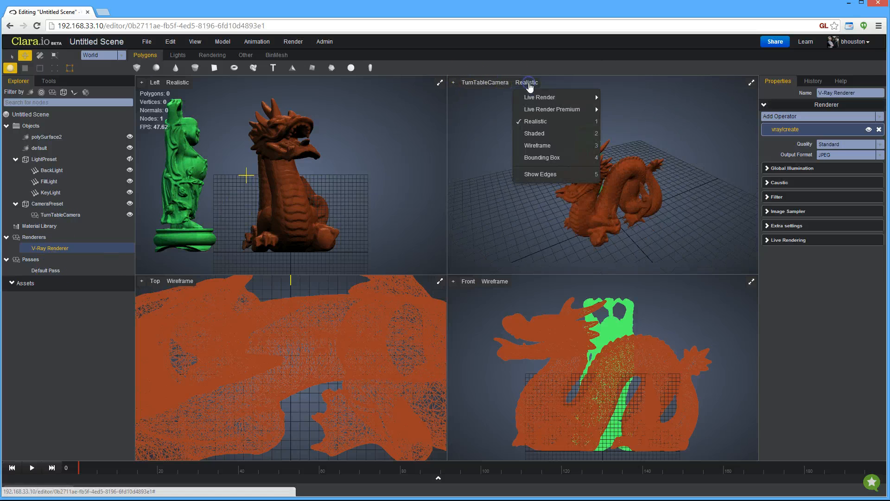
{"action": "mouse_move", "coordinate": [552, 109]}
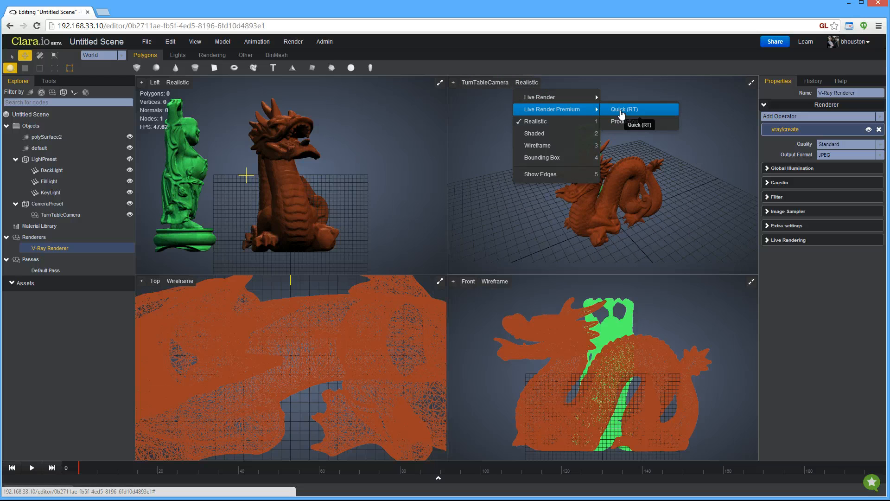
{"action": "left_click", "coordinate": [622, 113]}
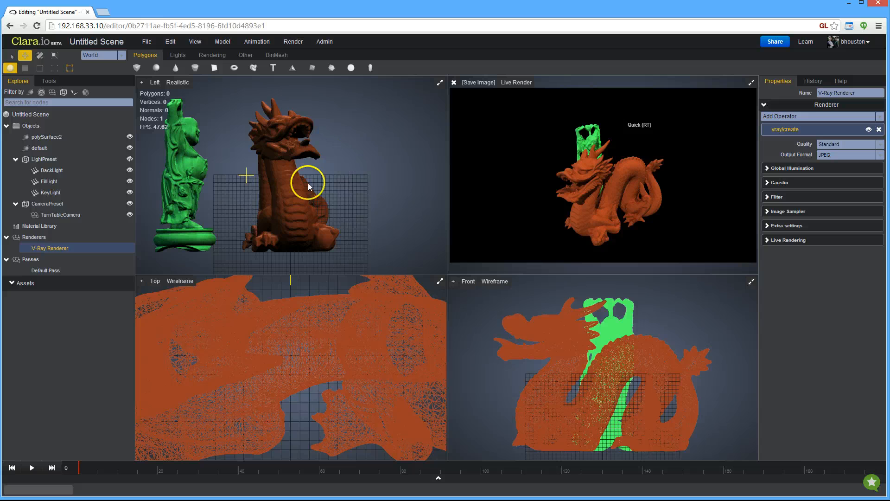
Convert the dragon from a PolyMesh to a BinMesh displayed as a bounding box.
{"action": "left_click", "coordinate": [214, 124]}
{"action": "left_click", "coordinate": [182, 134]}
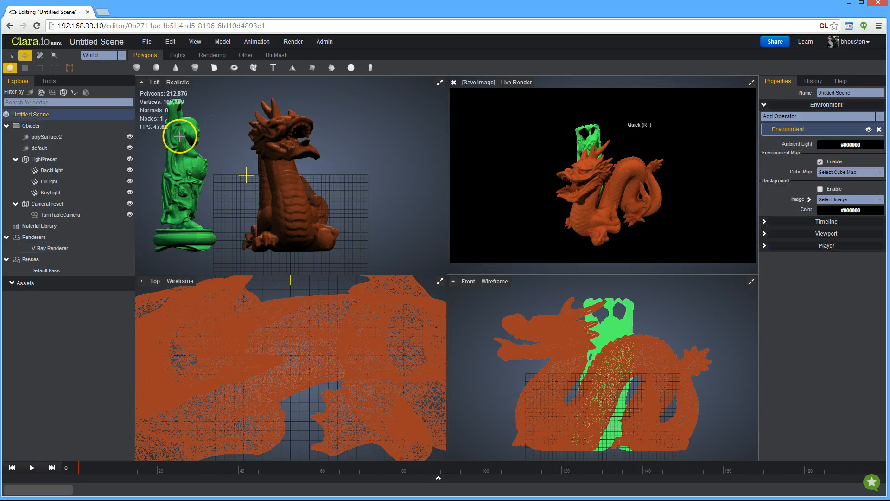
{"action": "left_click", "coordinate": [277, 169]}
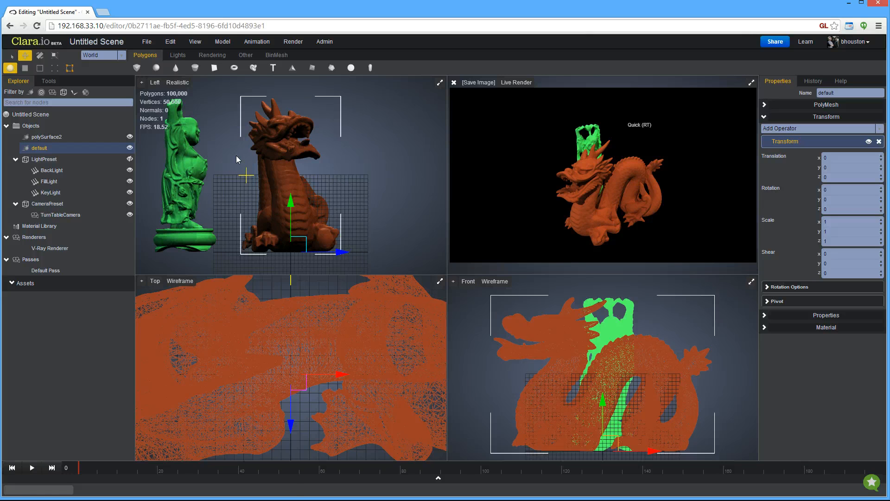
{"action": "left_click", "coordinate": [220, 41]}
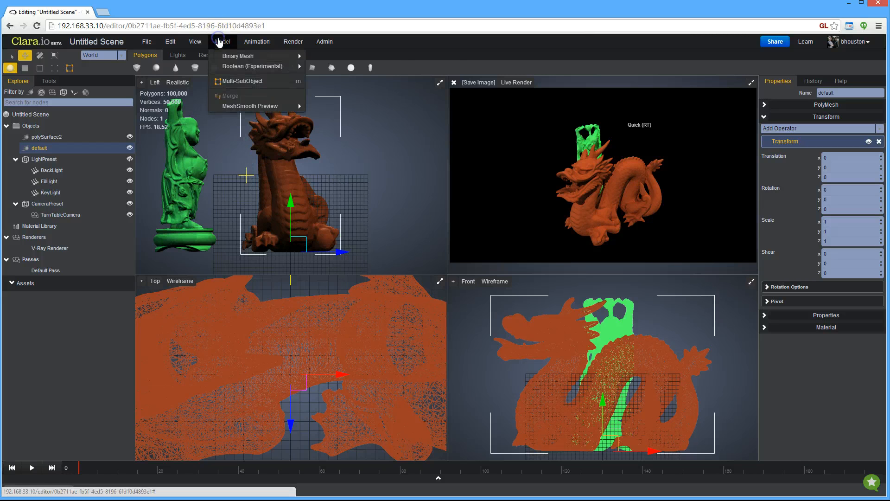
{"action": "left_click", "coordinate": [235, 57]}
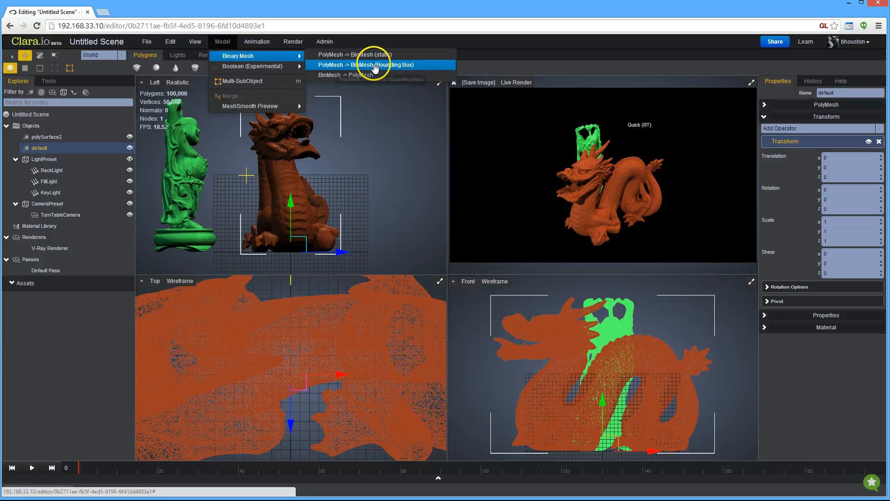
{"action": "left_click", "coordinate": [370, 65]}
Convert the Buddha statue from a PolyMesh to a BinMesh (Bounding Box) and clear the selection.
{"action": "left_click", "coordinate": [217, 130]}
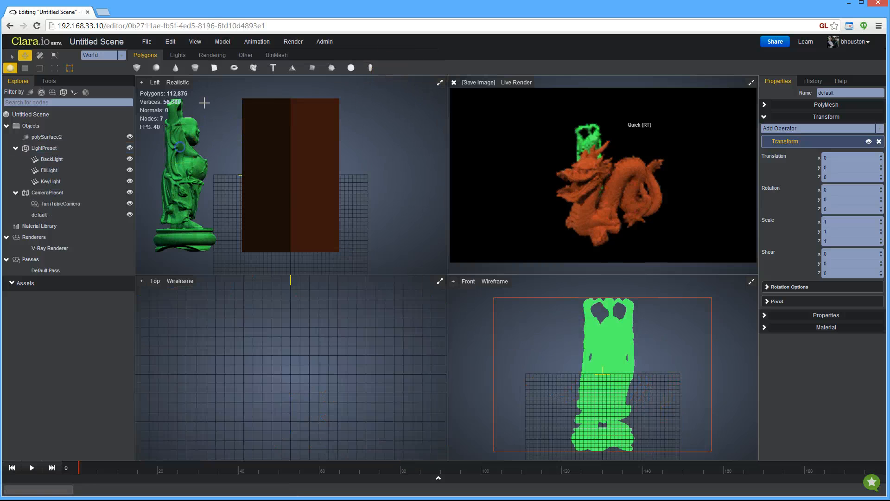
{"action": "left_click", "coordinate": [194, 42]}
{"action": "left_click", "coordinate": [222, 41]}
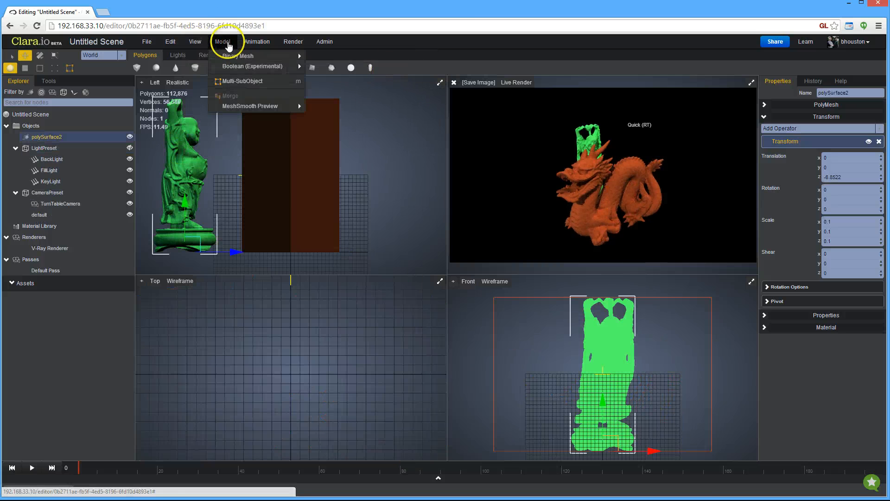
{"action": "left_click", "coordinate": [291, 56]}
{"action": "left_click", "coordinate": [344, 65]}
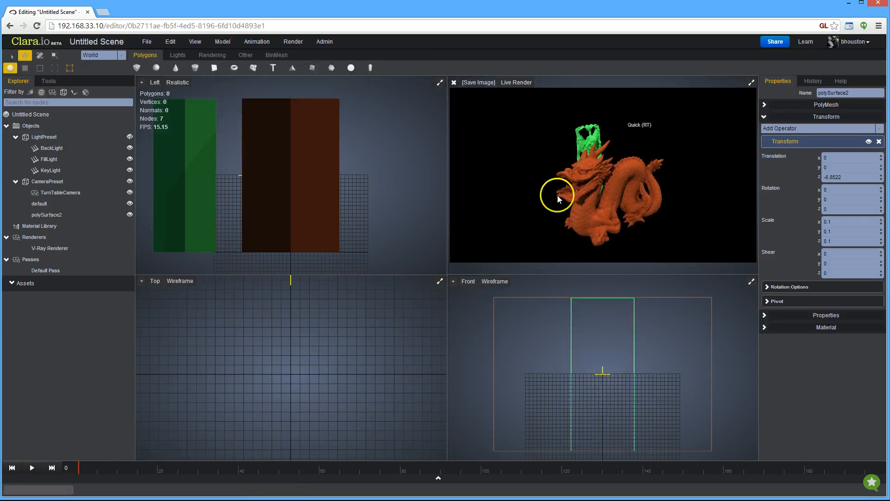
{"action": "left_click", "coordinate": [209, 155]}
{"action": "left_click", "coordinate": [233, 118]}
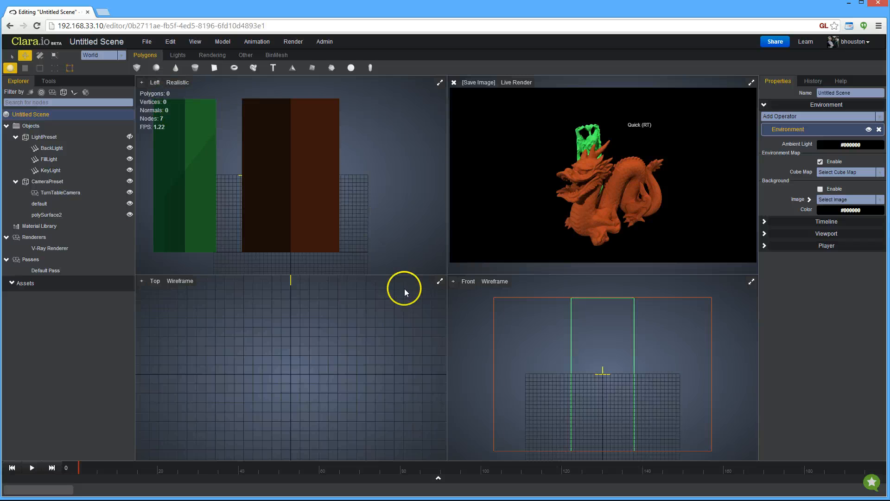
Clone the dragon and Buddha bounding boxes together and move the copies sideways along the X axis.
{"action": "scroll", "coordinate": [335, 336], "scroll_direction": "down", "scroll_amount": 5}
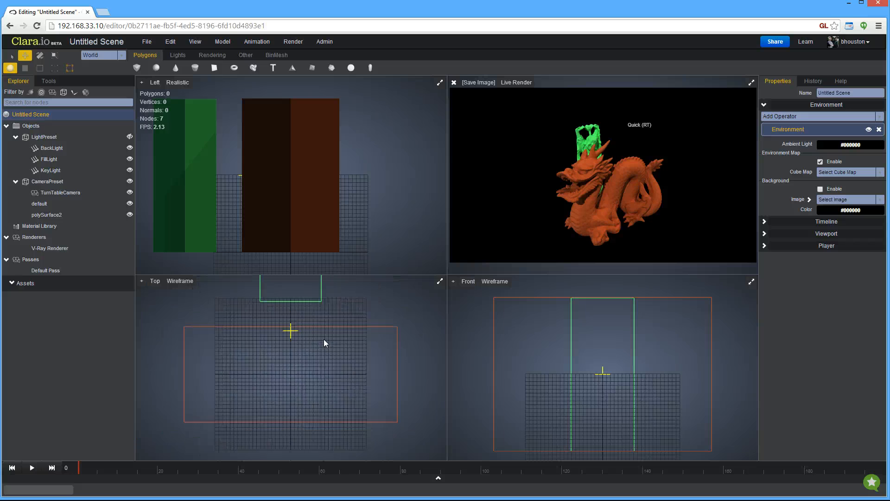
{"action": "scroll", "coordinate": [324, 339], "scroll_direction": "down", "scroll_amount": 2}
{"action": "left_click", "coordinate": [193, 119]}
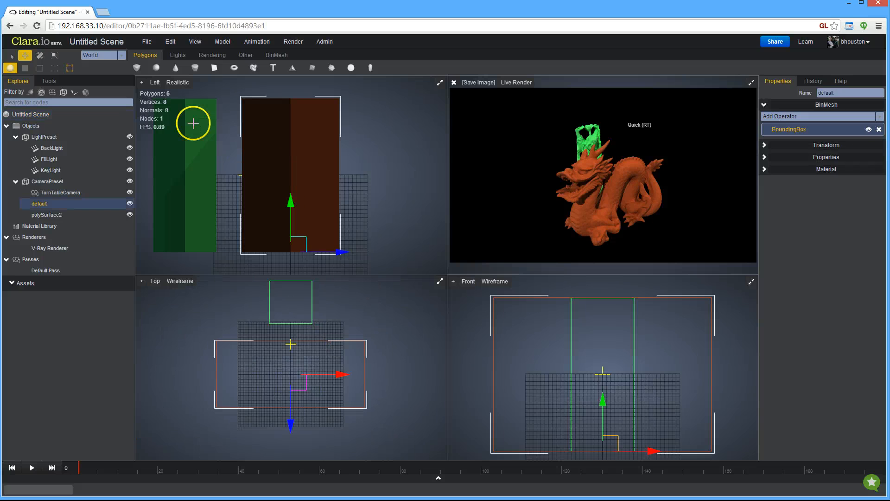
{"action": "left_click", "coordinate": [193, 119], "text": "ctrl"}
{"action": "right_click", "coordinate": [194, 126]}
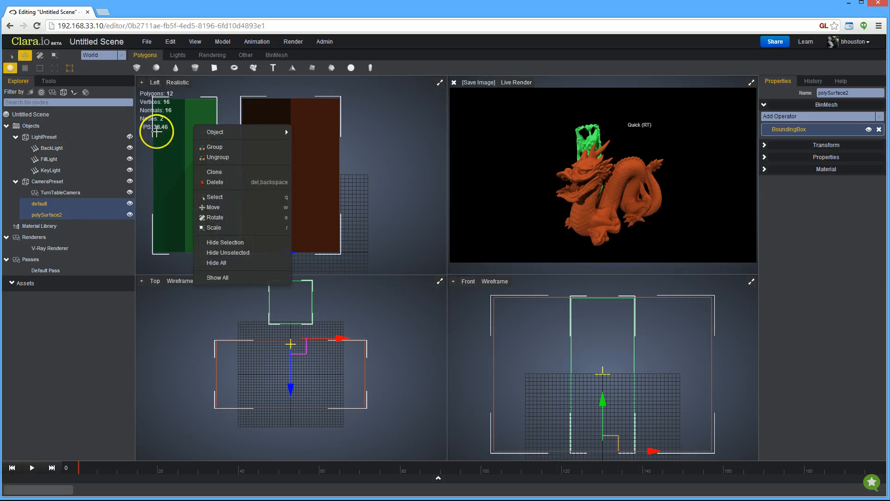
{"action": "left_click", "coordinate": [230, 172]}
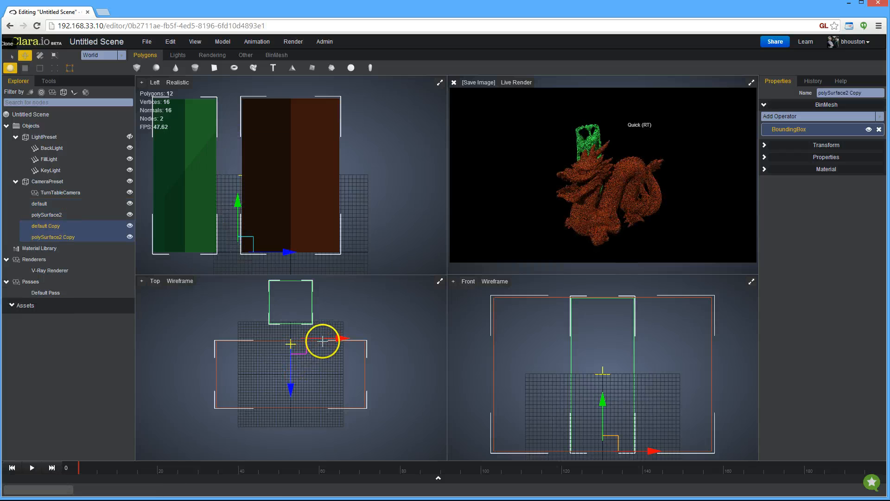
{"action": "left_click_drag", "start_coordinate": [327, 340], "coordinate": [433, 327]}
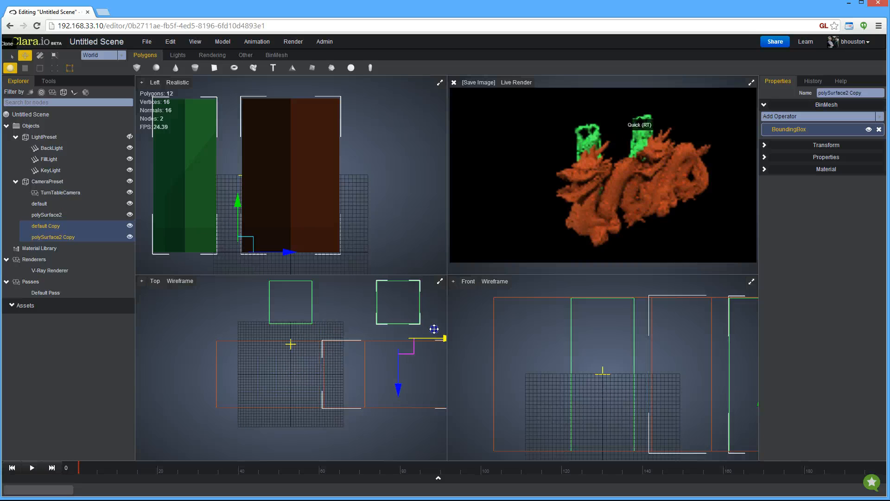
Clone all four bounding-box models, leaving out the camera preset, and move the copies behind the originals along the Z axis.
{"action": "scroll", "coordinate": [407, 225], "scroll_direction": "down", "scroll_amount": 2}
{"action": "scroll", "coordinate": [407, 225], "scroll_direction": "down", "scroll_amount": 1}
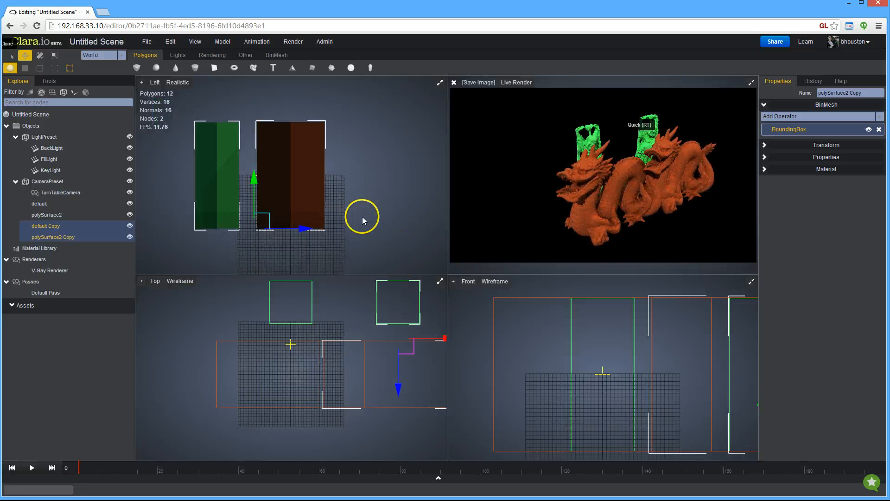
{"action": "left_click", "coordinate": [228, 296]}
{"action": "scroll", "coordinate": [226, 294], "scroll_direction": "down", "scroll_amount": 2}
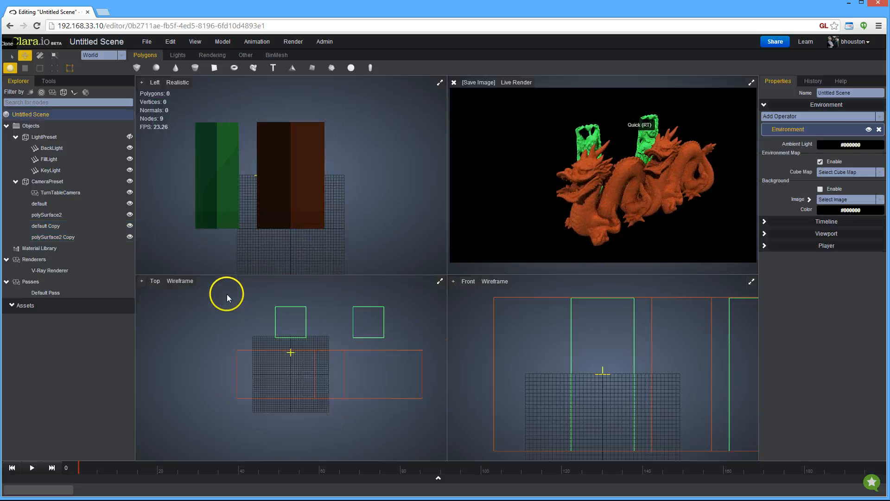
{"action": "left_click_drag", "start_coordinate": [221, 292], "coordinate": [439, 423]}
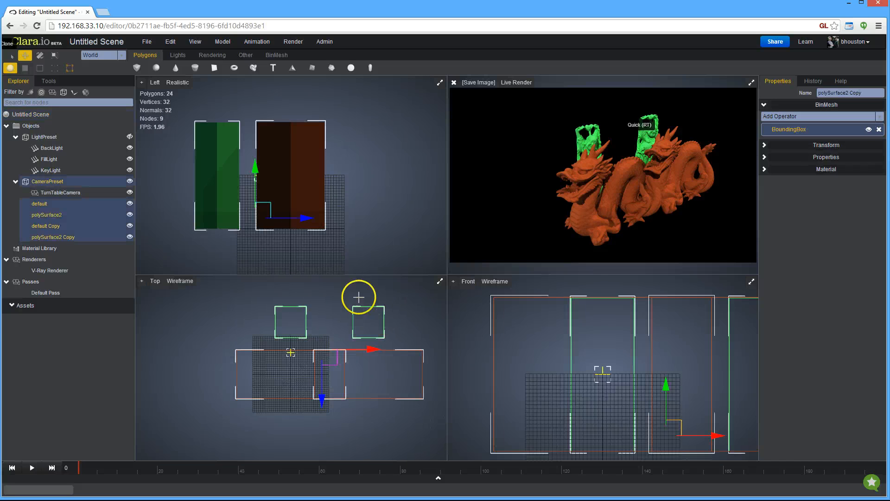
{"action": "right_click", "coordinate": [56, 214]}
{"action": "left_click", "coordinate": [57, 258]}
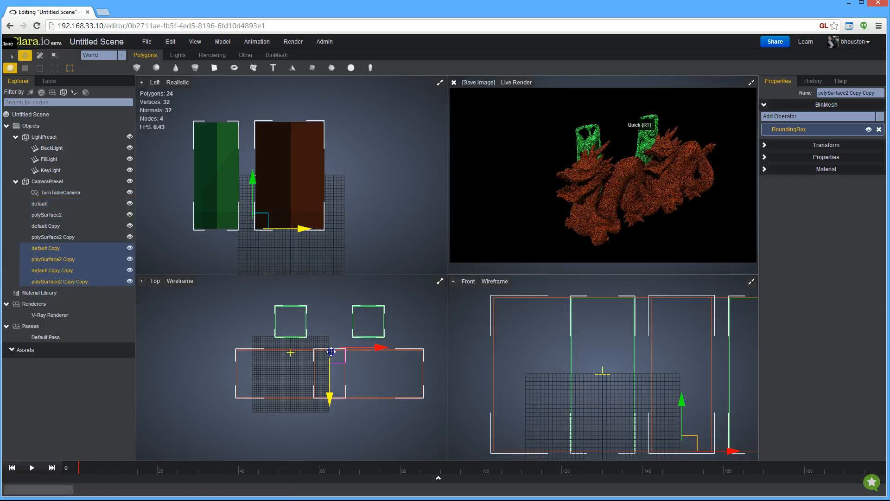
{"action": "left_click_drag", "start_coordinate": [329, 393], "coordinate": [329, 278]}
Clone all eight bounding-box models, leaving out the camera preset, and move the copies beside the originals along the X axis.
{"action": "scroll", "coordinate": [337, 338], "scroll_direction": "down", "scroll_amount": 3}
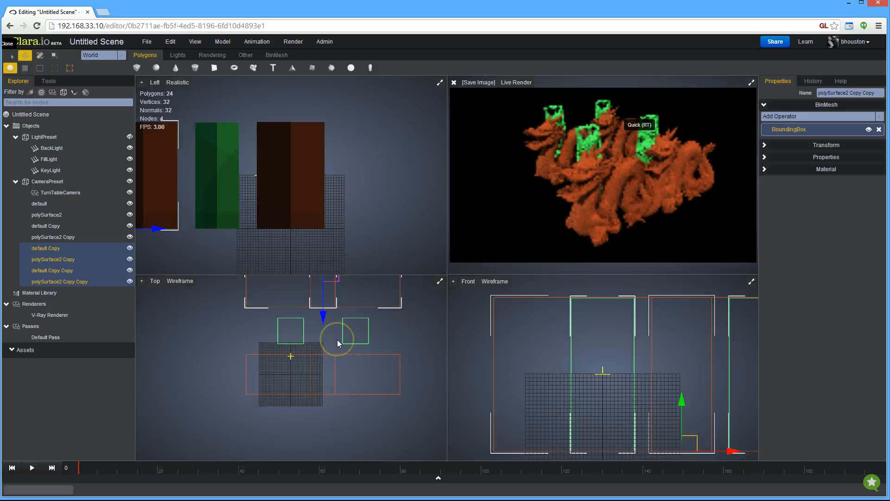
{"action": "left_click", "coordinate": [320, 307]}
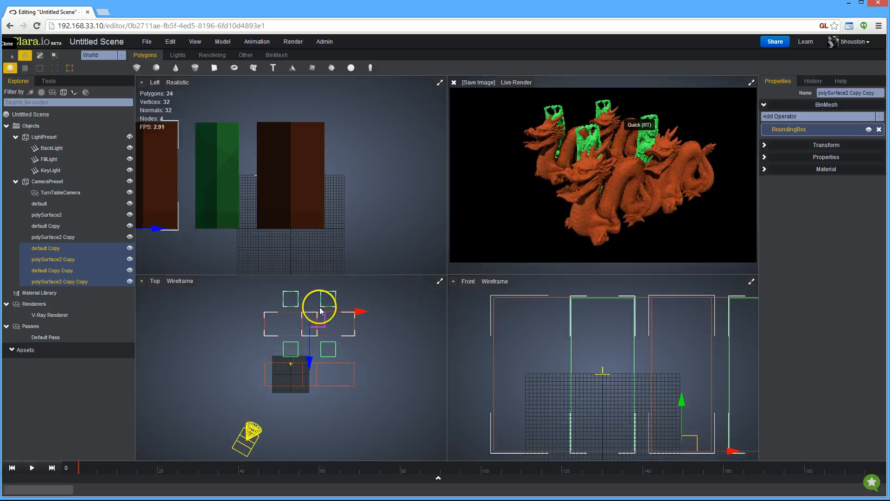
{"action": "left_click", "coordinate": [385, 388]}
{"action": "left_click_drag", "start_coordinate": [396, 399], "coordinate": [254, 287]}
{"action": "left_click_drag", "start_coordinate": [22, 209], "coordinate": [42, 184]}
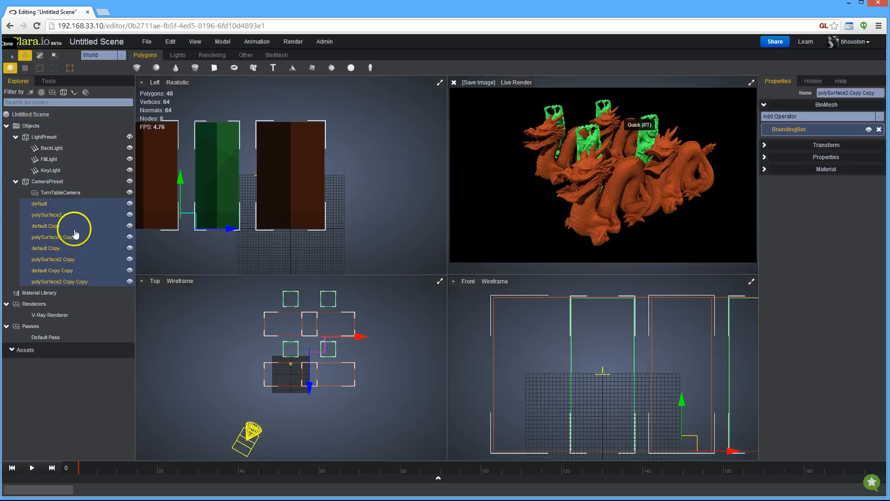
{"action": "right_click", "coordinate": [58, 227]}
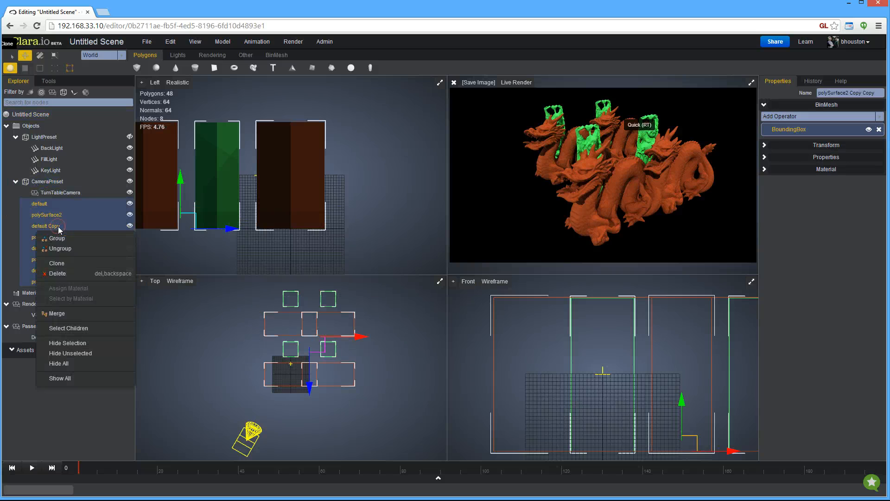
{"action": "left_click", "coordinate": [67, 263]}
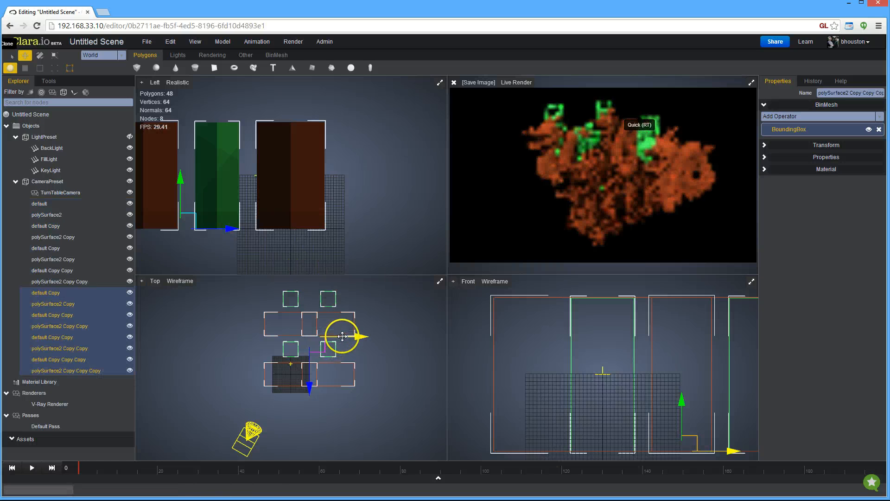
{"action": "left_click_drag", "start_coordinate": [331, 342], "coordinate": [434, 333]}
{"action": "left_click", "coordinate": [306, 343]}
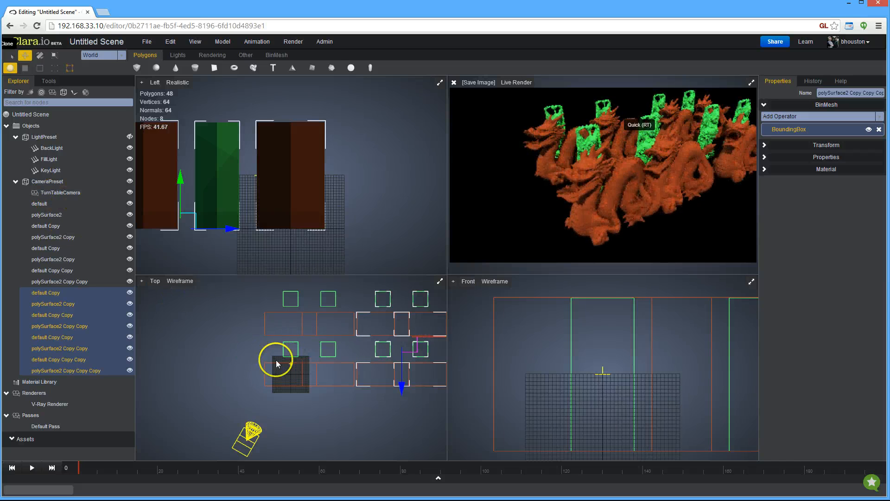
Clone all sixteen models without the camera preset and move the copies in front of the originals along Z, slightly offset along X.
{"action": "scroll", "coordinate": [277, 352], "scroll_direction": "down", "scroll_amount": 1}
{"action": "scroll", "coordinate": [277, 352], "scroll_direction": "down", "scroll_amount": 1}
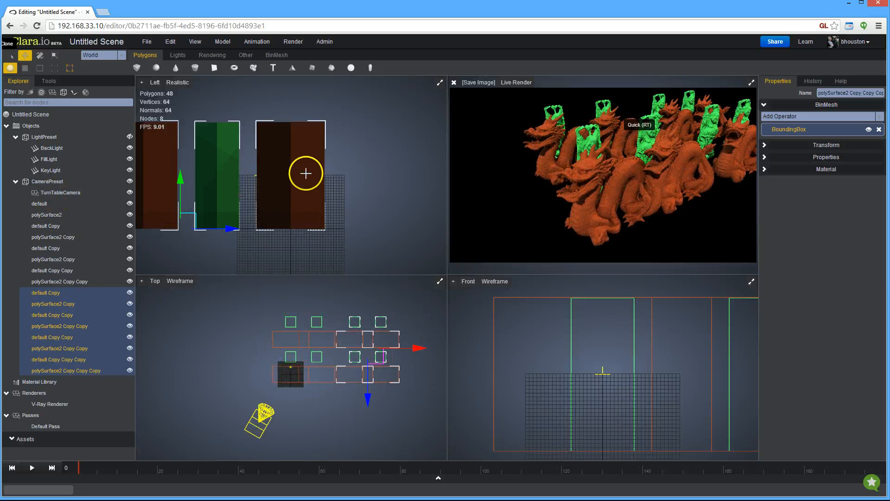
{"action": "left_click_drag", "start_coordinate": [475, 230], "coordinate": [584, 198]}
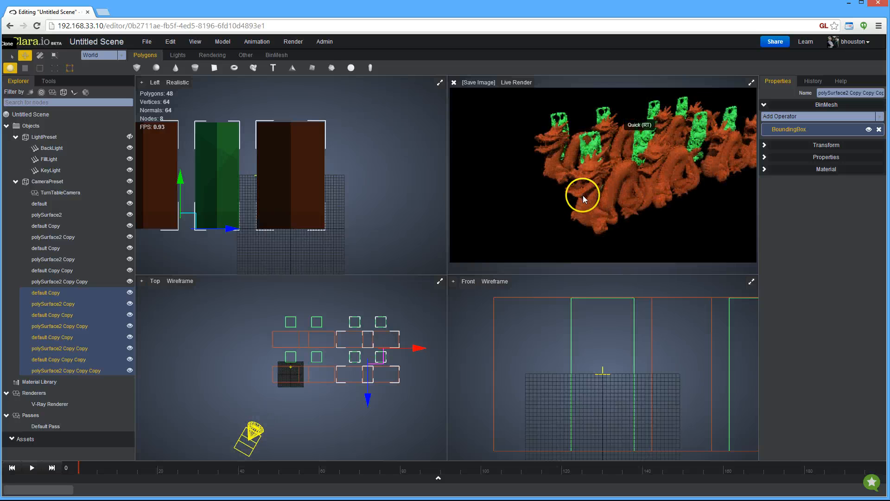
{"action": "left_click", "coordinate": [230, 296]}
{"action": "left_click_drag", "start_coordinate": [304, 341], "coordinate": [417, 387]}
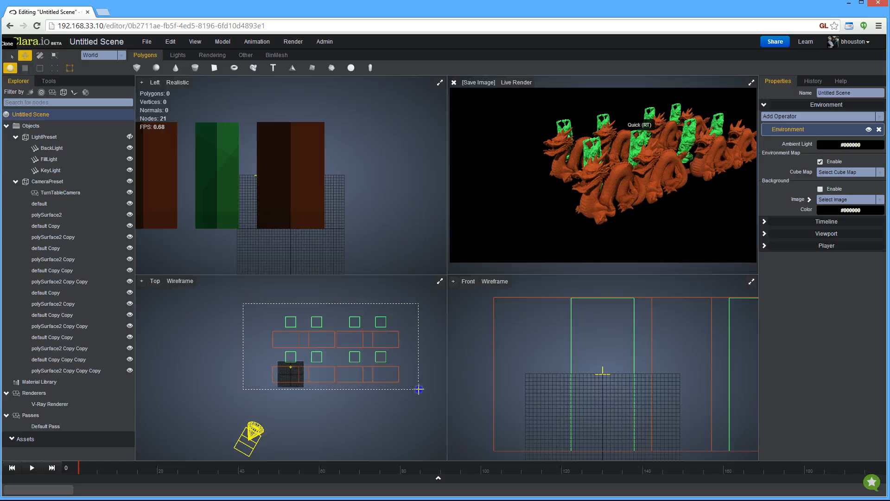
{"action": "left_click", "coordinate": [48, 184], "text": "ctrl"}
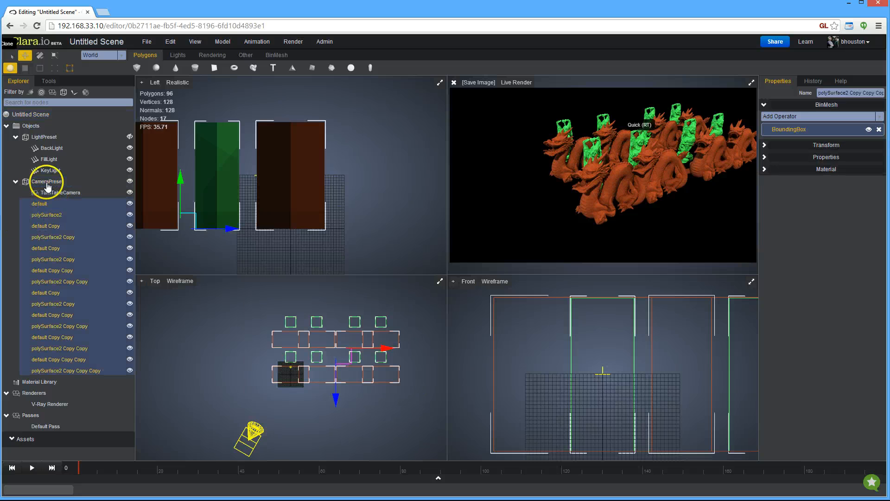
{"action": "right_click", "coordinate": [336, 346]}
{"action": "left_click", "coordinate": [356, 391]}
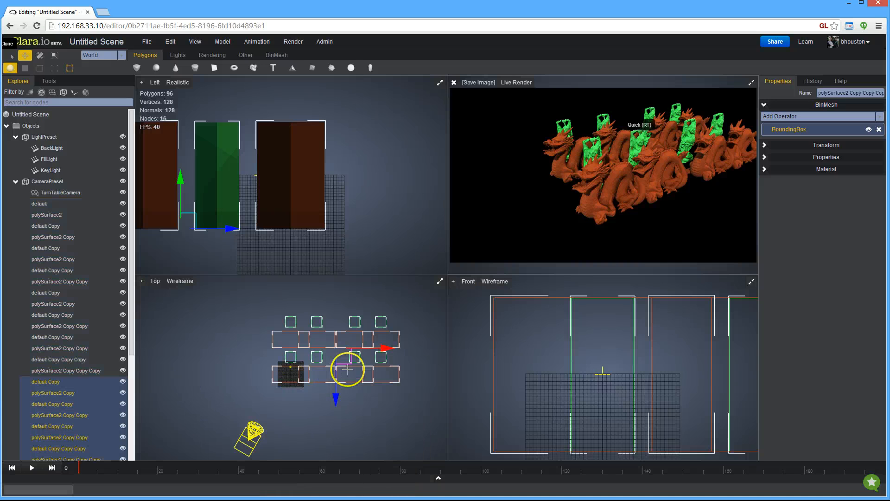
{"action": "left_click_drag", "start_coordinate": [382, 347], "coordinate": [363, 347]}
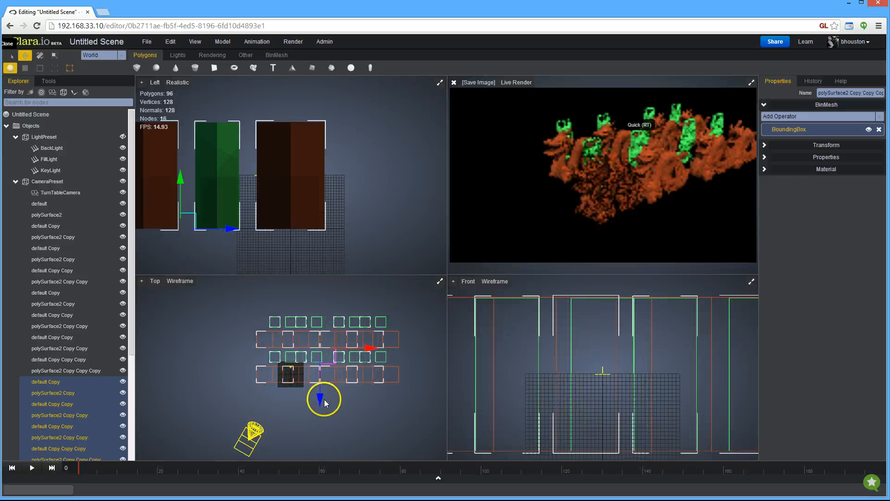
{"action": "left_click_drag", "start_coordinate": [324, 402], "coordinate": [315, 467]}
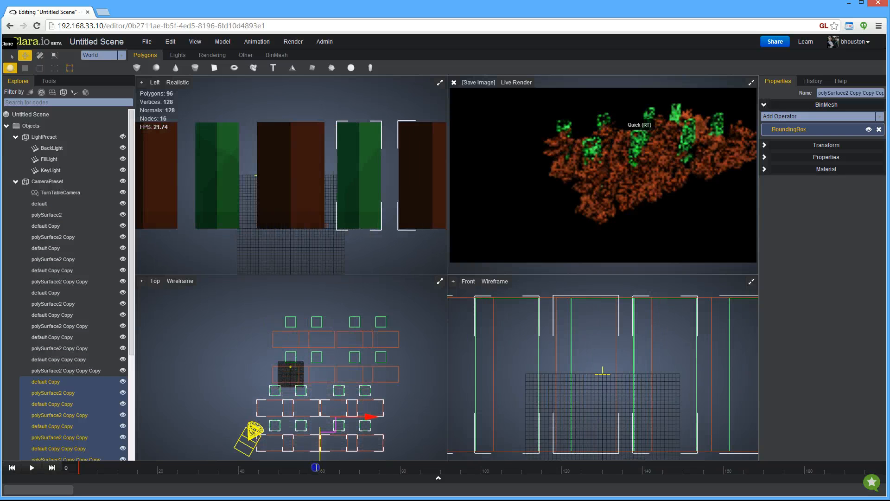
Move the TurnTableCamera back along the Z axis, away from the front rows of models.
{"action": "scroll", "coordinate": [310, 366], "scroll_direction": "down", "scroll_amount": 2}
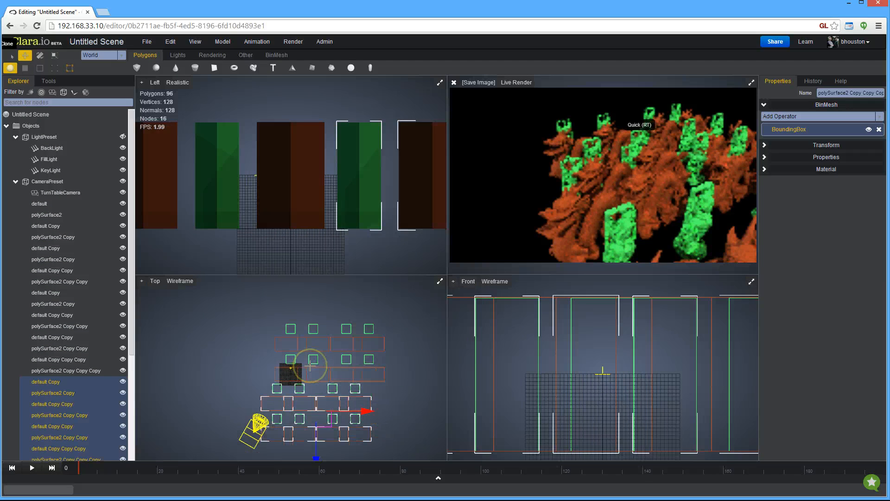
{"action": "left_click_drag", "start_coordinate": [247, 418], "coordinate": [265, 473]}
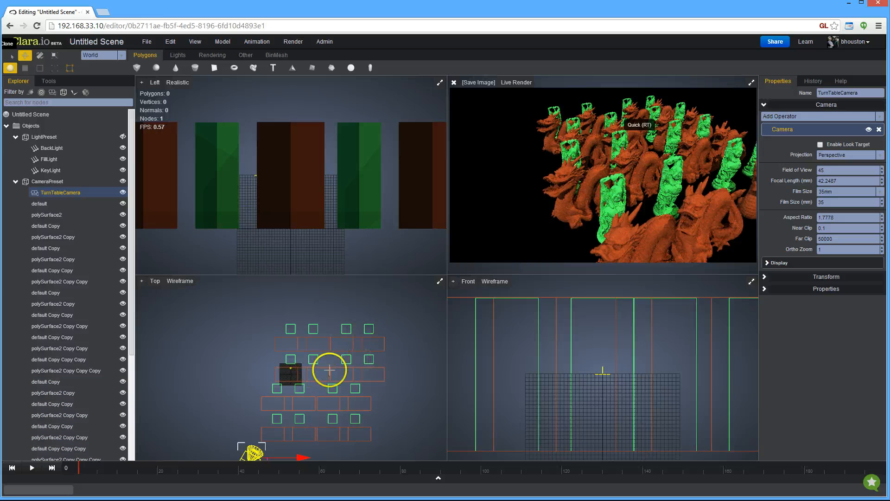
{"action": "middle_click_drag", "start_coordinate": [335, 367], "coordinate": [326, 343]}
Switch the Top viewport to the TurnTableCamera view and reframe the camera to take in the whole group of models.
{"action": "left_click", "coordinate": [155, 281]}
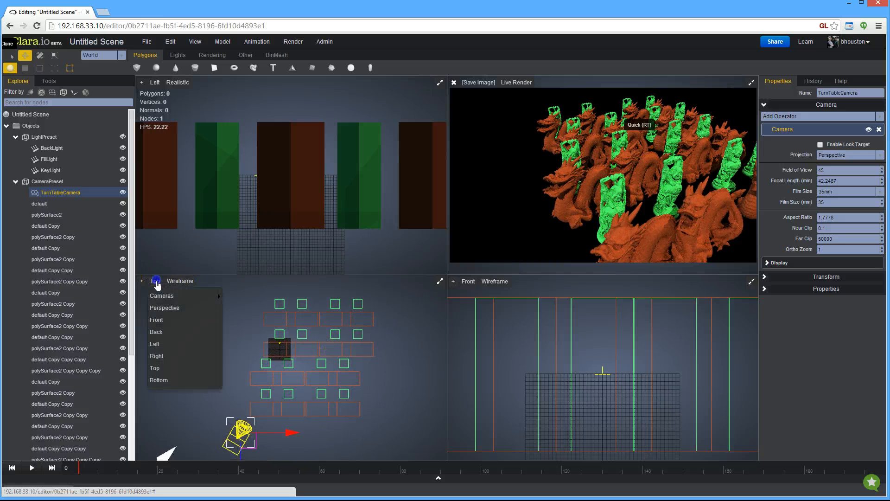
{"action": "mouse_move", "coordinate": [194, 294]}
{"action": "left_click", "coordinate": [227, 294]}
{"action": "middle_click_drag", "start_coordinate": [332, 338], "coordinate": [306, 318]}
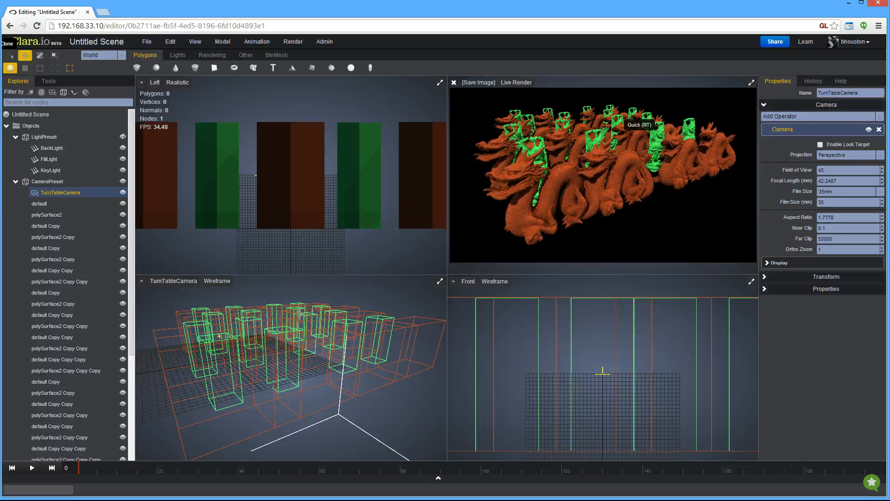
Assign a new V-Ray Standard material to all the dragon and Buddha models, from the first default node to the last copy.
{"action": "left_click", "coordinate": [43, 205]}
{"action": "scroll", "coordinate": [60, 388], "scroll_direction": "down", "scroll_amount": 3}
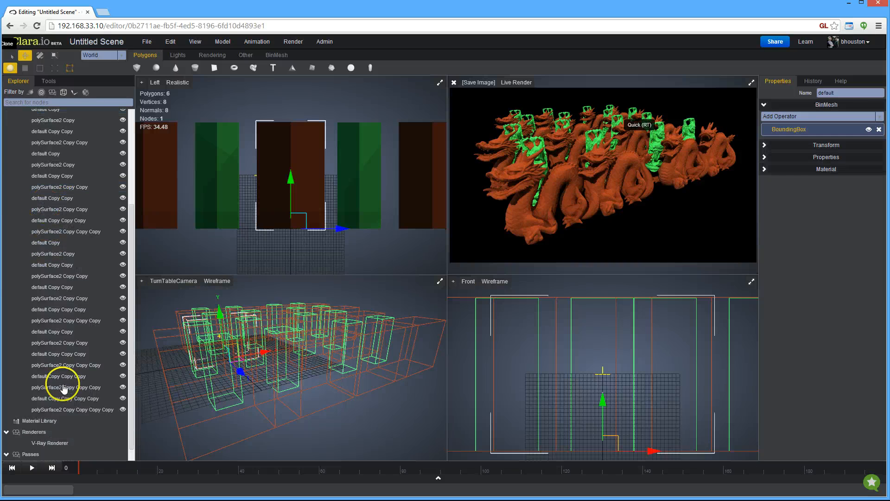
{"action": "left_click", "coordinate": [69, 410], "text": "shift"}
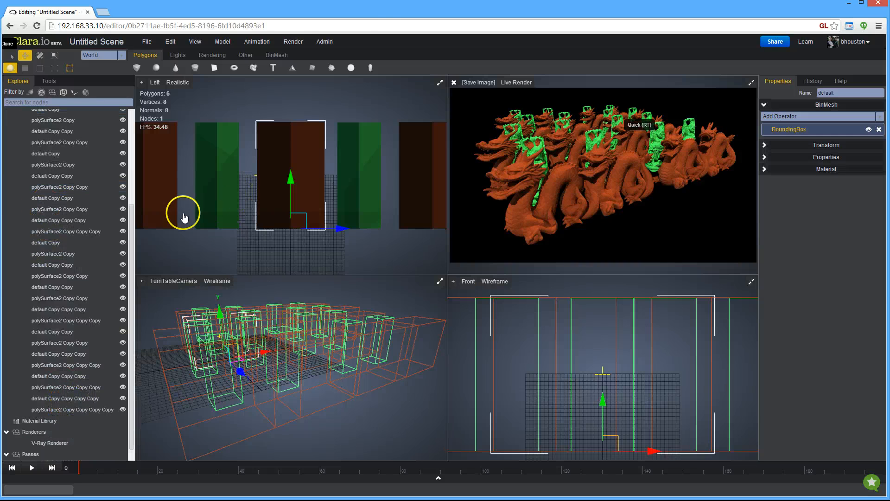
{"action": "left_click", "coordinate": [279, 44]}
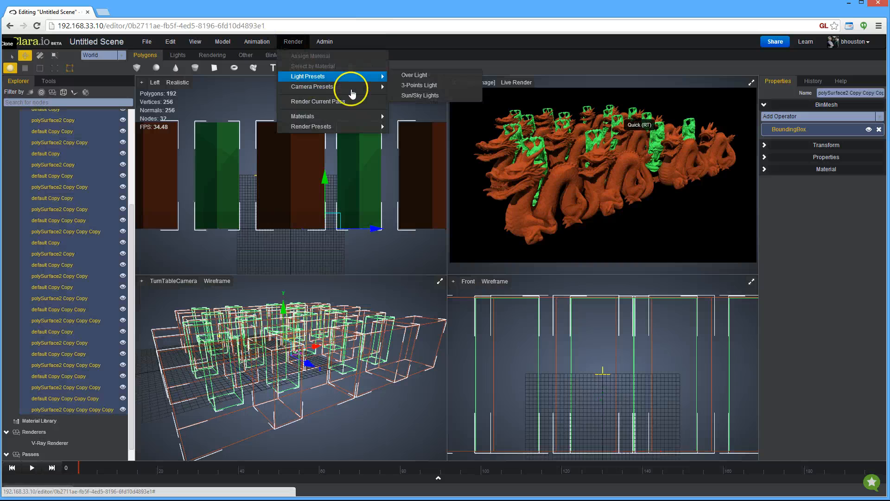
{"action": "mouse_move", "coordinate": [353, 115]}
{"action": "mouse_move", "coordinate": [402, 116]}
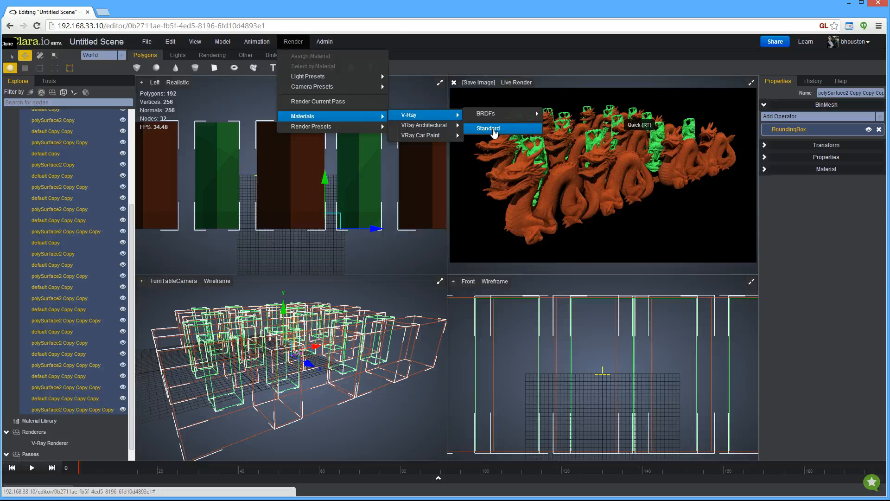
{"action": "left_click", "coordinate": [494, 133]}
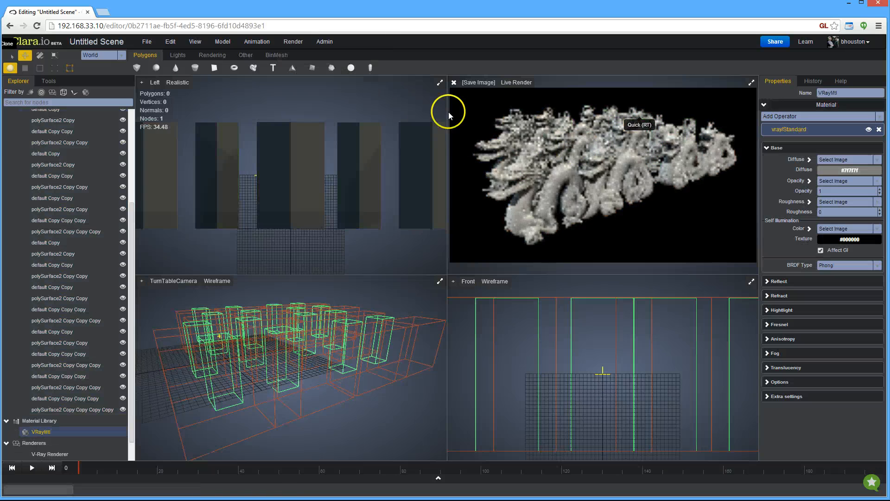
Add a ground plane with a width of 400 and a height of 400.
{"action": "left_click", "coordinate": [214, 68]}
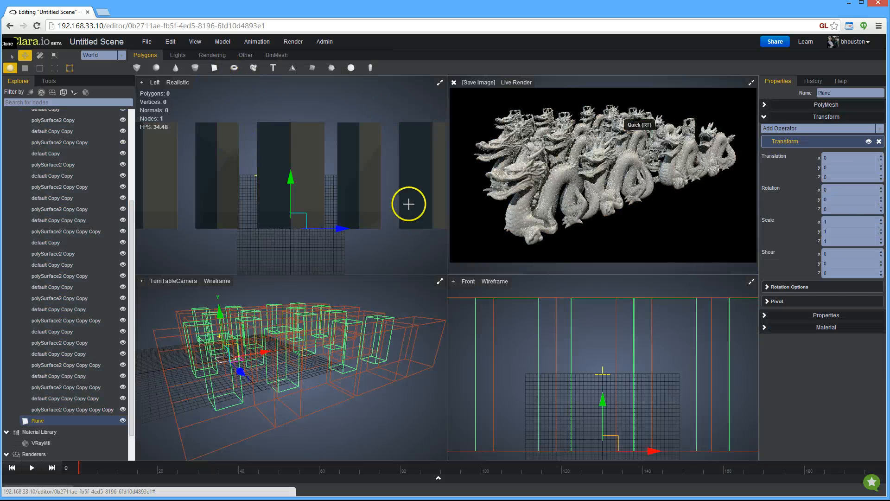
{"action": "left_click", "coordinate": [821, 104]}
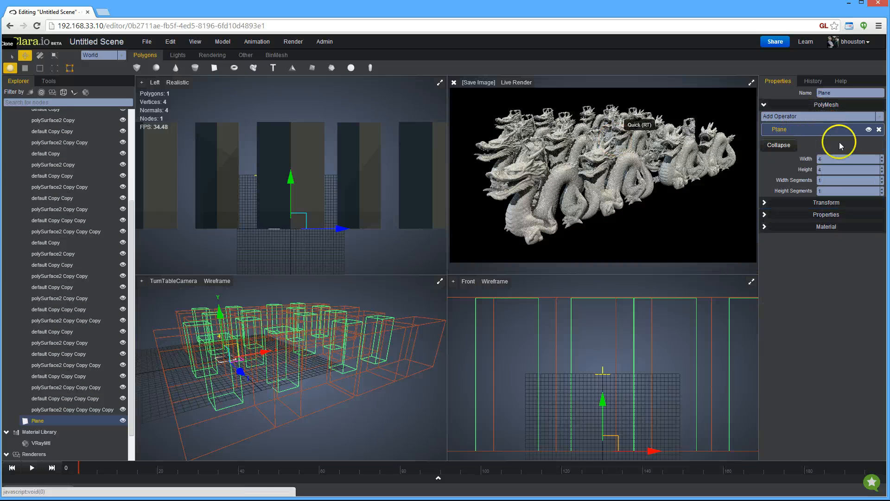
{"action": "type", "text": "0"}
{"action": "left_click", "coordinate": [834, 170]}
{"action": "type", "text": "00"}
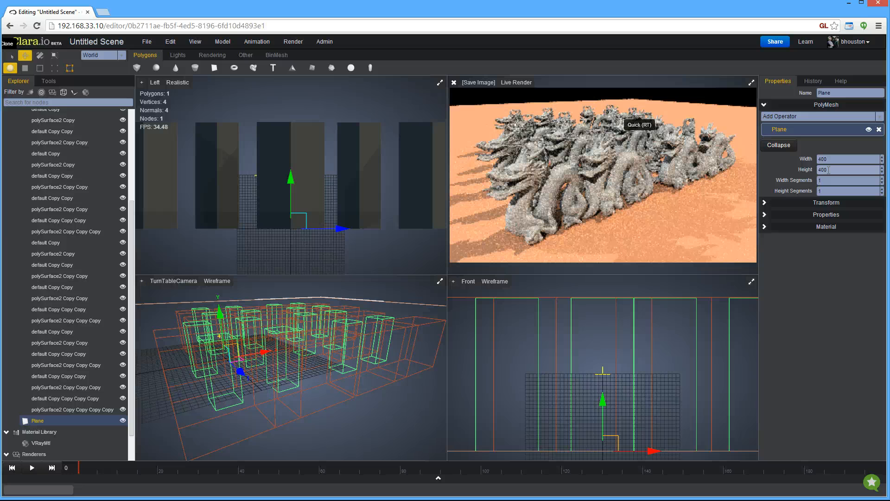
Set the VRayMtl material's Reflect colour to grey #999999.
{"action": "left_click", "coordinate": [44, 444]}
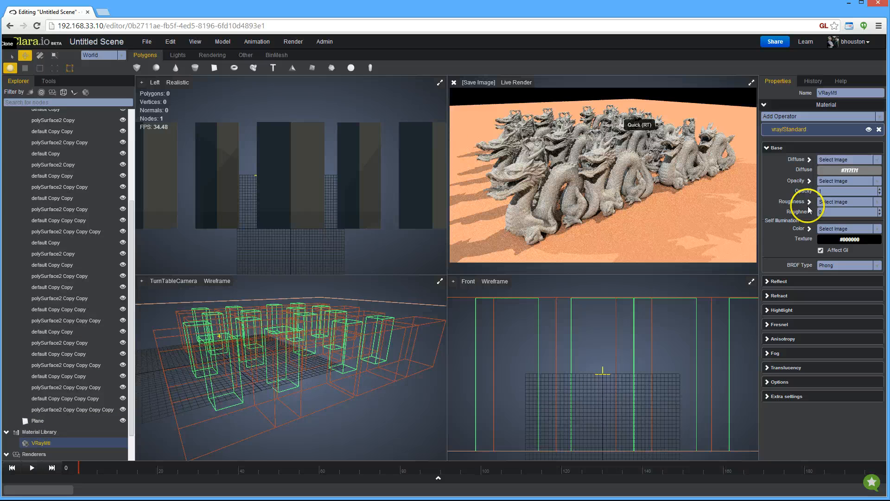
{"action": "left_click", "coordinate": [802, 283]}
{"action": "left_click", "coordinate": [826, 302]}
{"action": "left_click", "coordinate": [815, 333]}
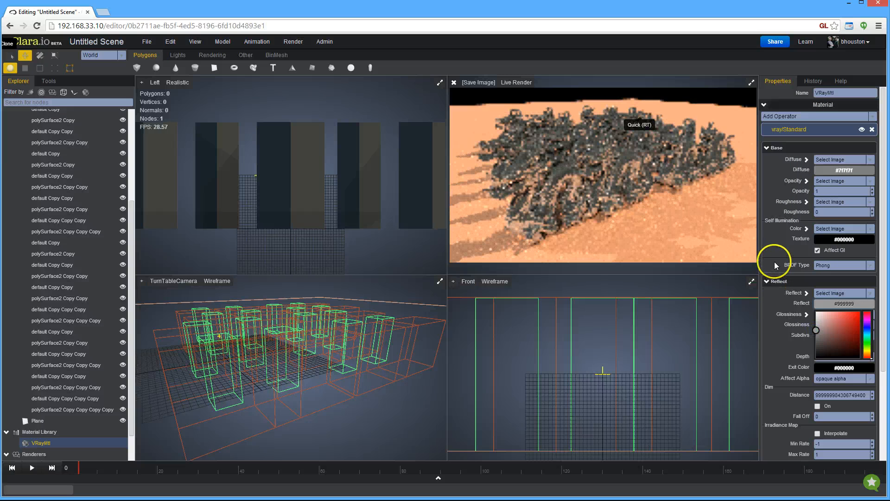
{"action": "left_click", "coordinate": [775, 328]}
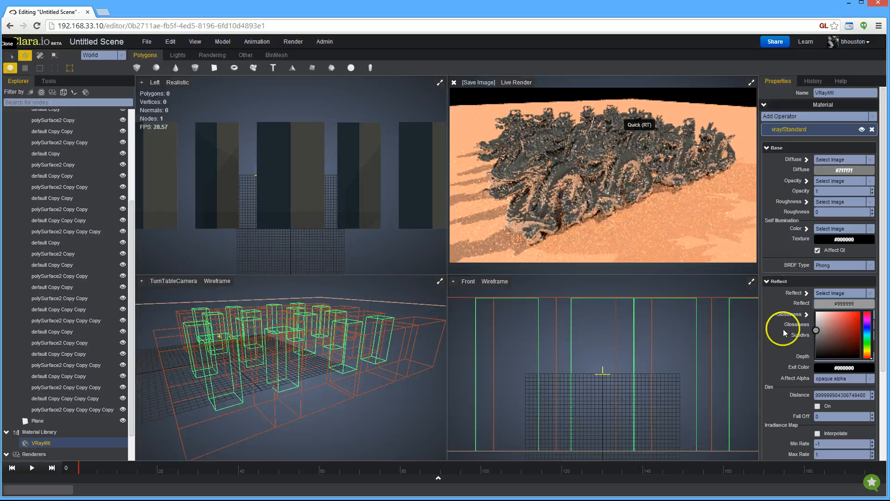
Set the VRayMtl material's Refract colour to grey #777777.
{"action": "scroll", "coordinate": [783, 396], "scroll_direction": "down", "scroll_amount": 3}
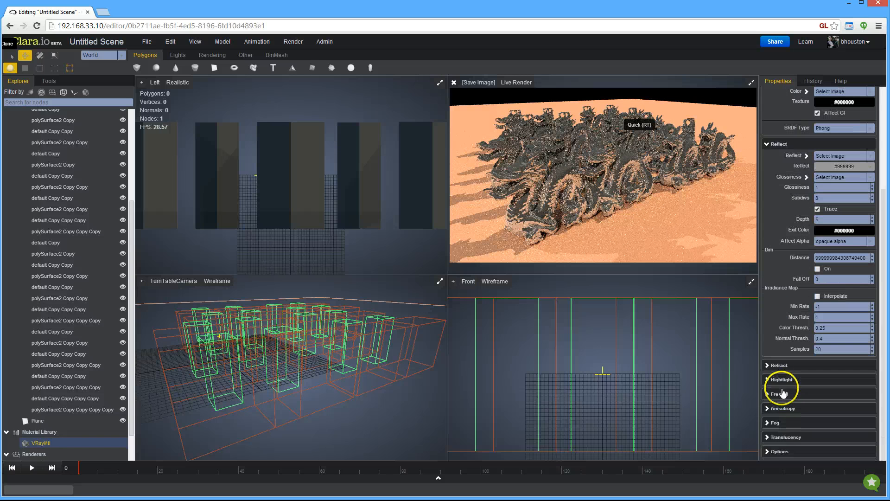
{"action": "left_click", "coordinate": [775, 365]}
{"action": "left_click", "coordinate": [841, 388]}
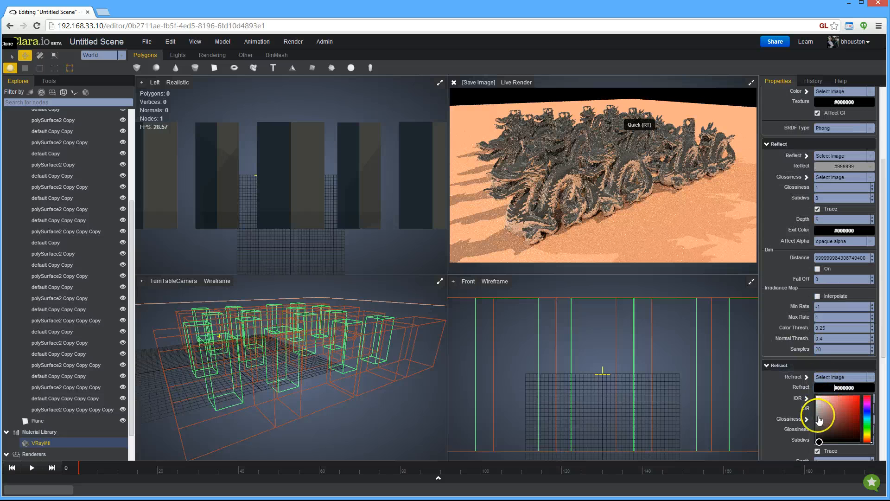
{"action": "left_click", "coordinate": [844, 421]}
{"action": "left_click", "coordinate": [817, 420]}
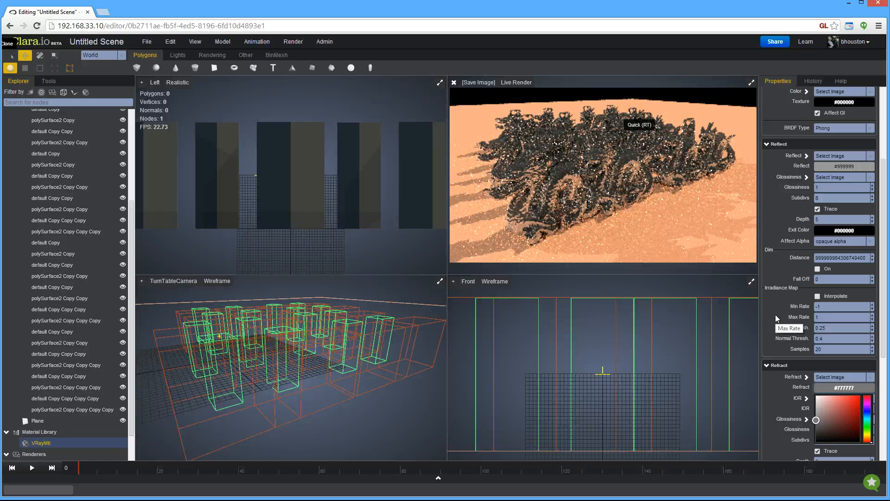
{"action": "left_click_drag", "start_coordinate": [324, 354], "coordinate": [250, 336]}
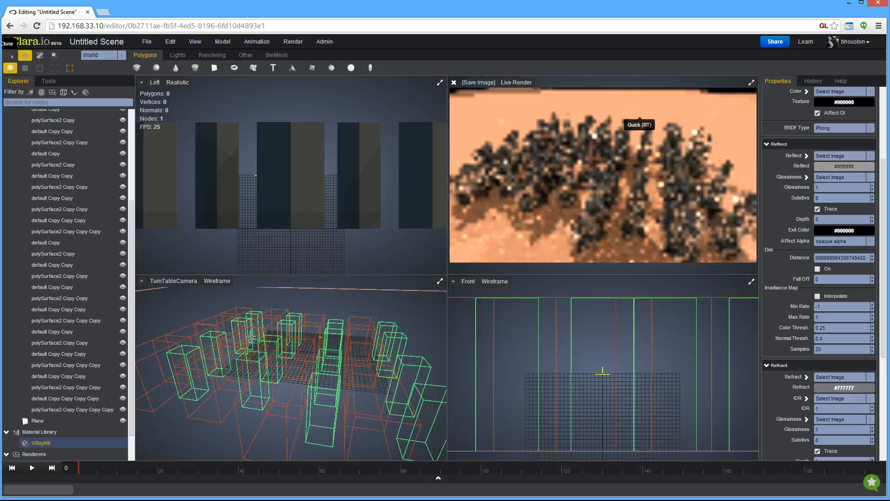